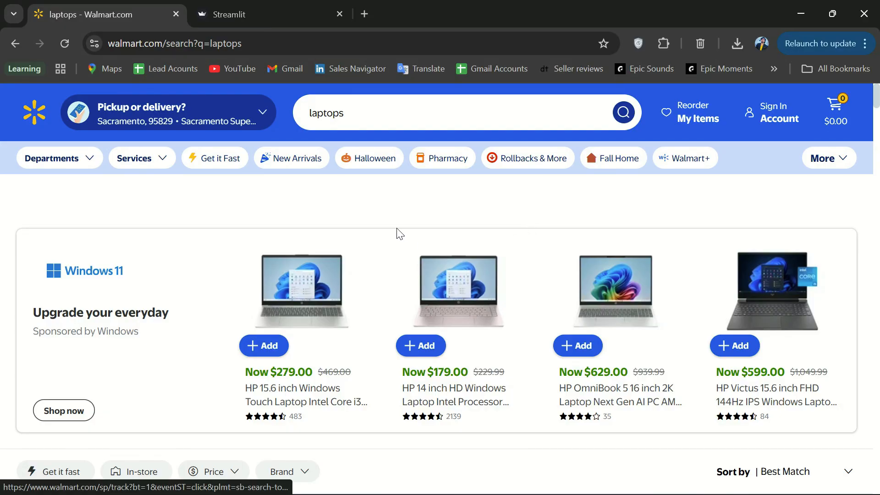
Switch from the Walmart laptops search page to the scraper app's Request License Key form
left_click(291, 6)
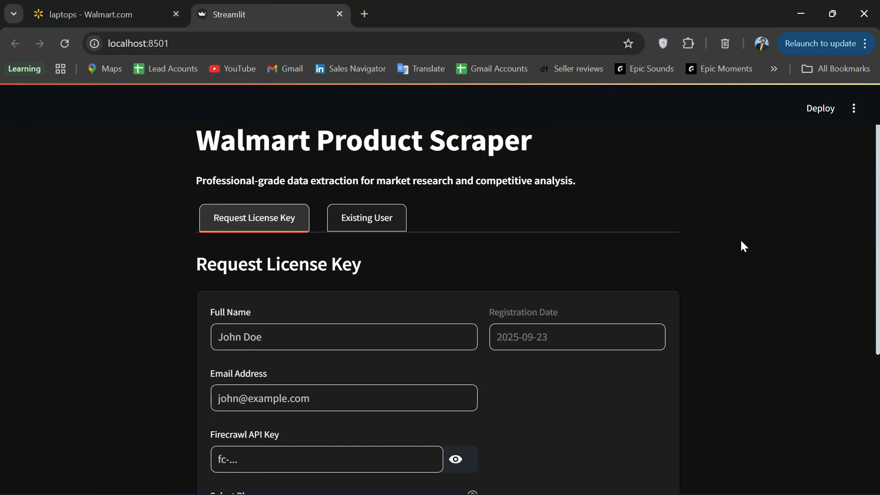
scroll(743, 241, "down", 4)
scroll(752, 243, "up", 2)
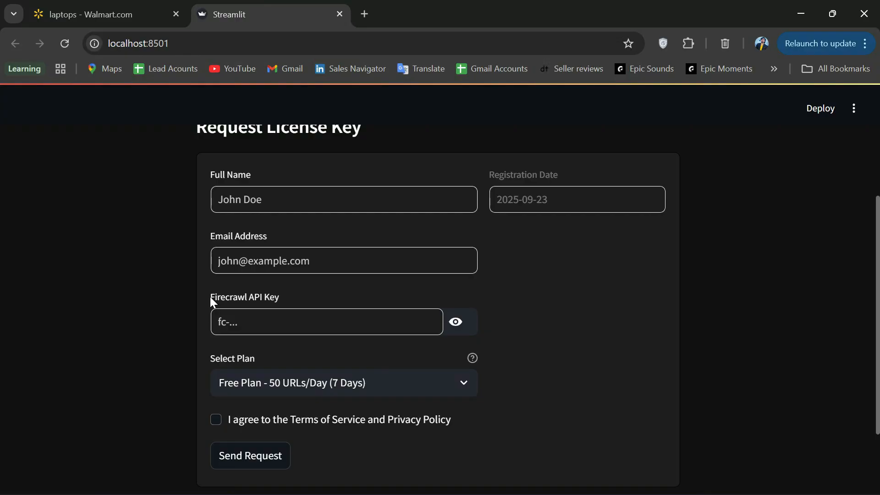
key("alt+Tab")
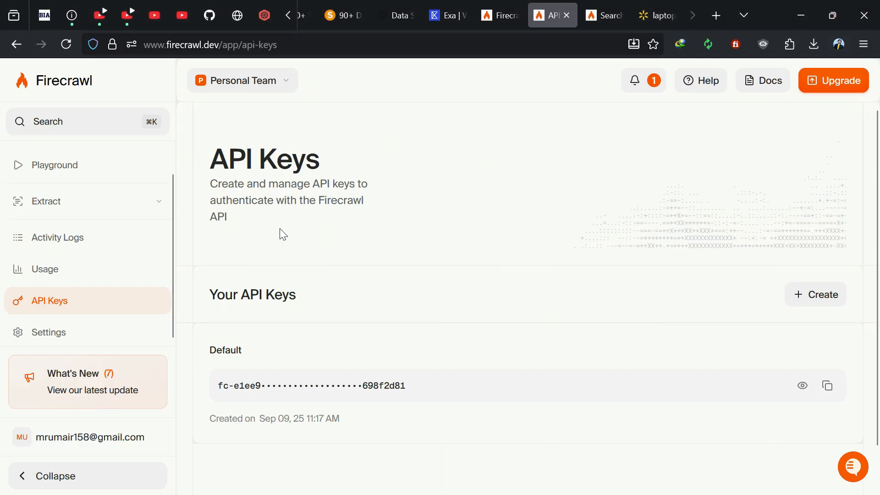
Copy the Default key from Firecrawl's API Keys page, then minimize Firefox
key("ctrl+shift+Tab")
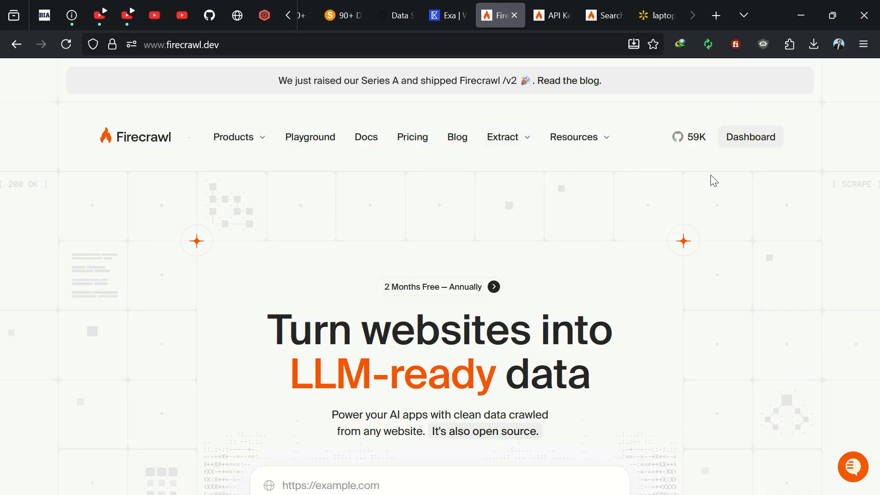
left_click(553, 15)
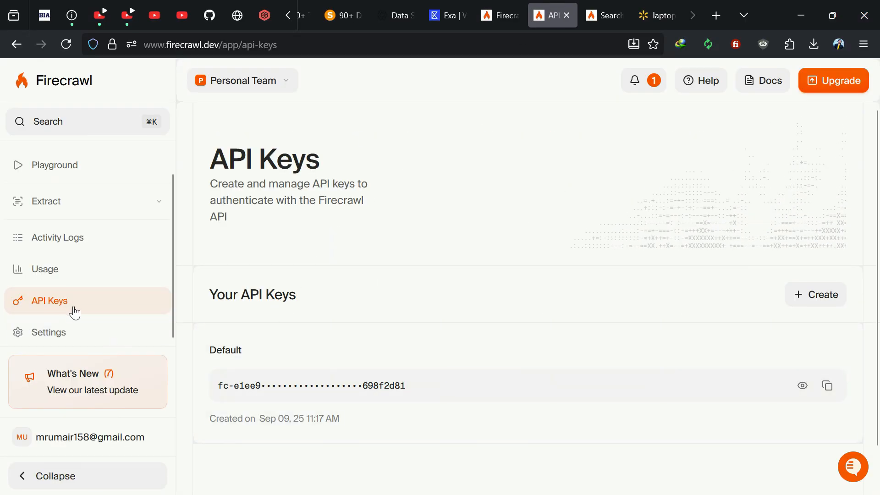
left_click(827, 385)
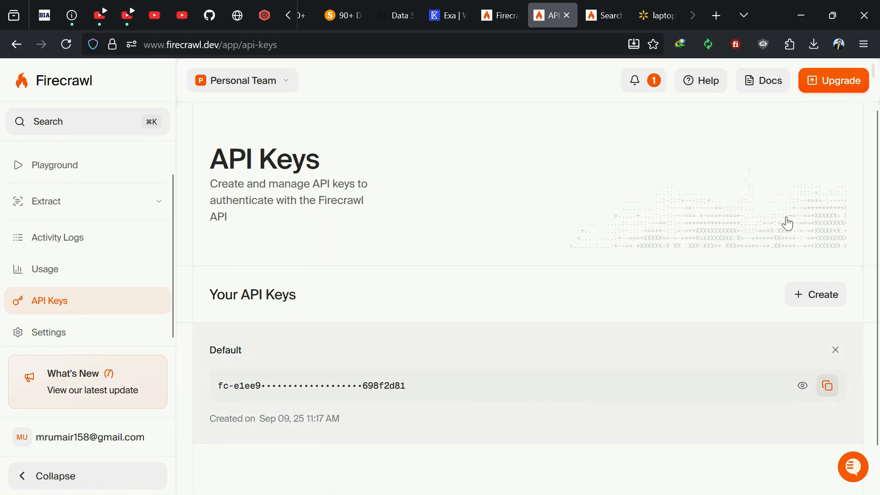
left_click(800, 13)
Enter the requester's full name and e-mail, and paste the Firecrawl API key
left_click(273, 202)
type("M Umair")
key("Tab")
key("Tab")
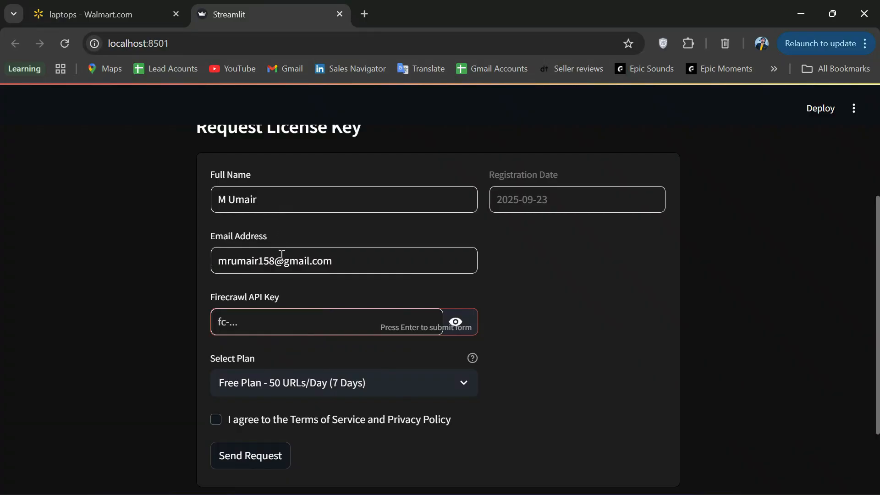
key("ctrl+v")
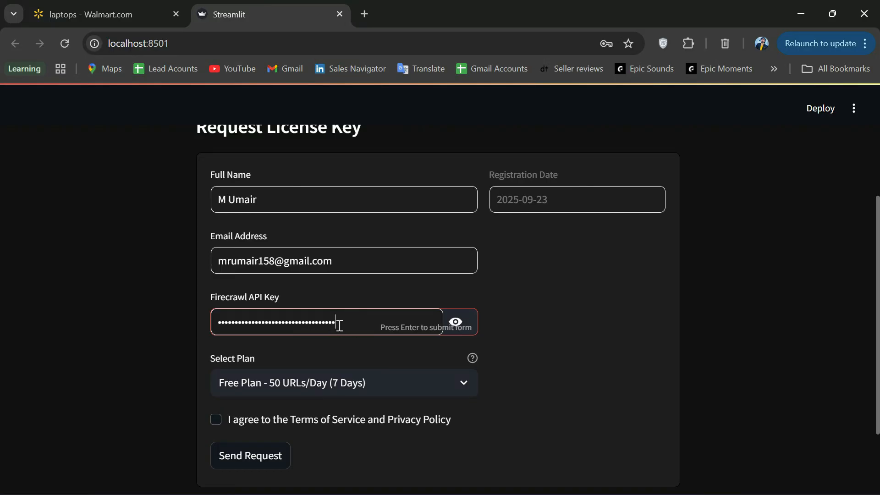
Select Premium Plan, accept the Terms of Service and Privacy Policy, and send the request
scroll(508, 312, "down", 2)
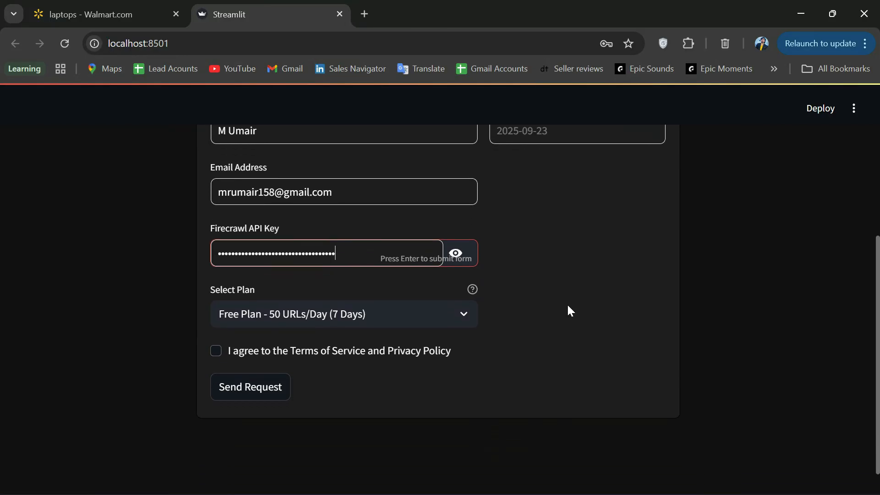
left_click(422, 318)
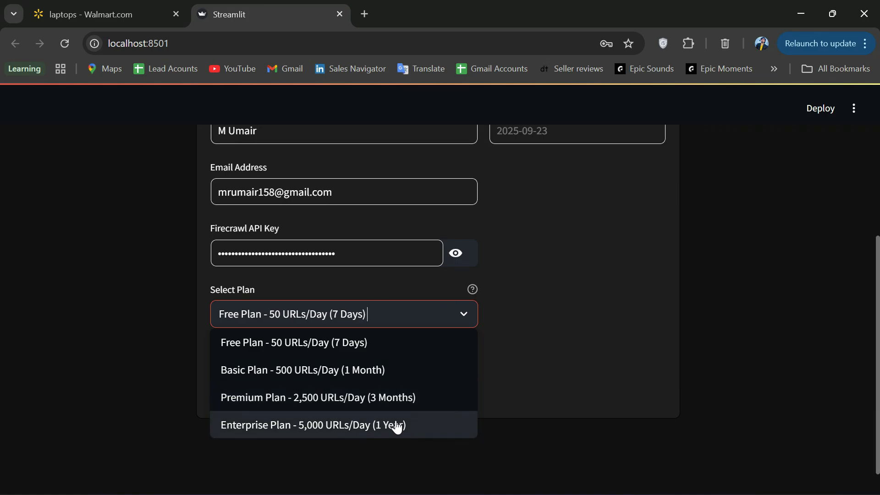
left_click(371, 316)
left_click(372, 317)
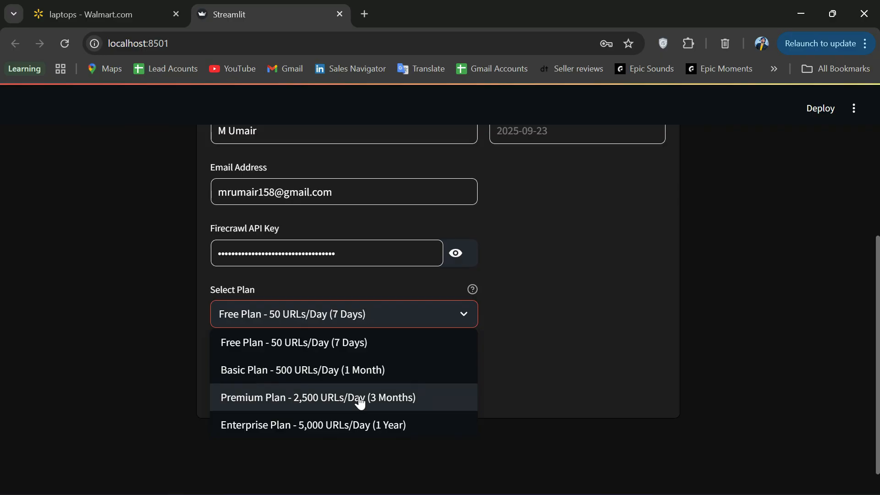
left_click(360, 397)
left_click(275, 360)
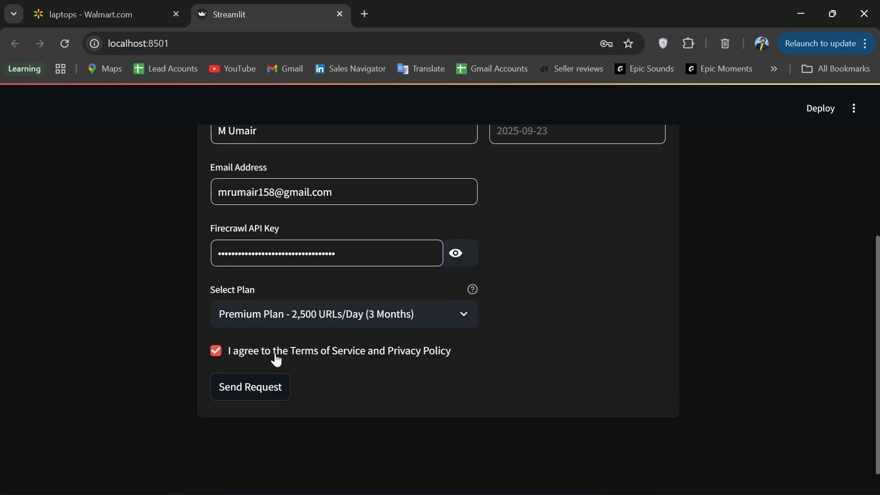
left_click(263, 395)
scroll(241, 308, "down", 3)
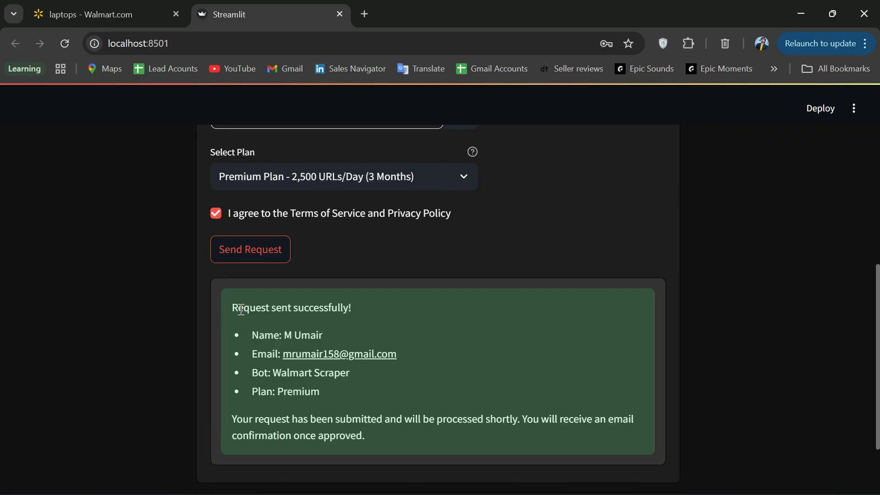
Paste the license key under Existing User, validate it, and dismiss the save-password prompt
scroll(257, 298, "up", 10)
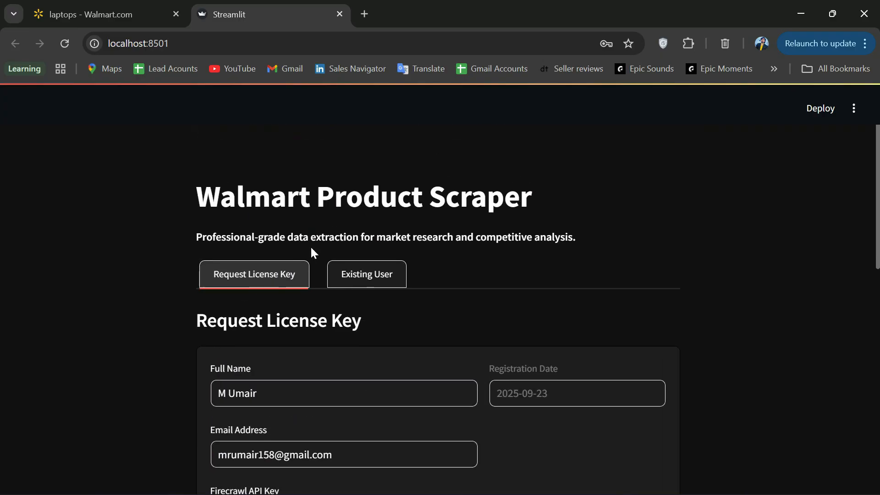
left_click(354, 277)
scroll(336, 310, "down", 1)
left_click(326, 315)
key("ctrl+v")
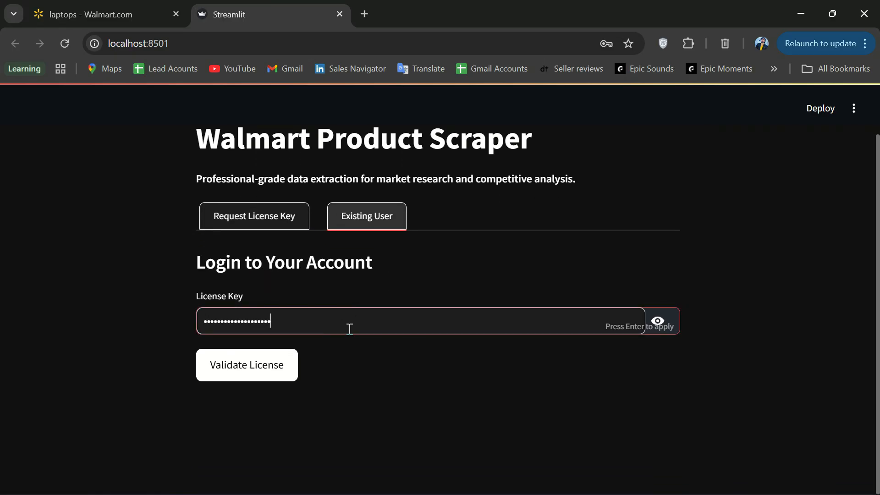
left_click(243, 377)
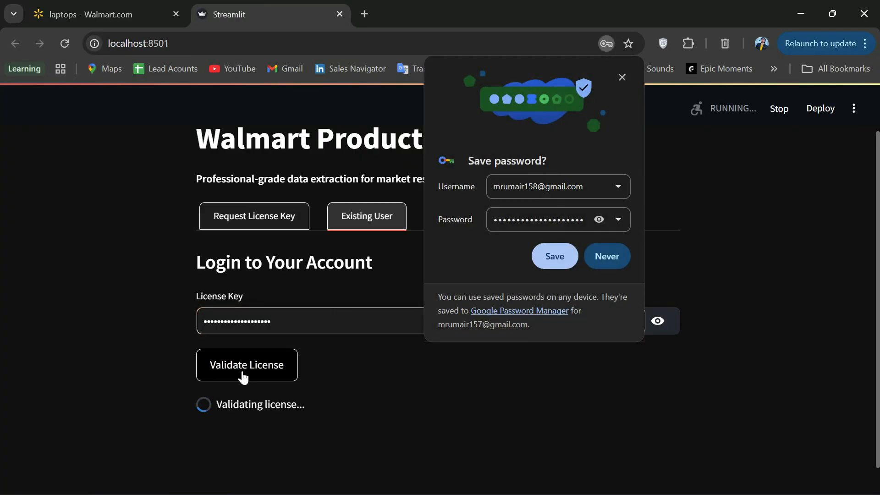
left_click(621, 78)
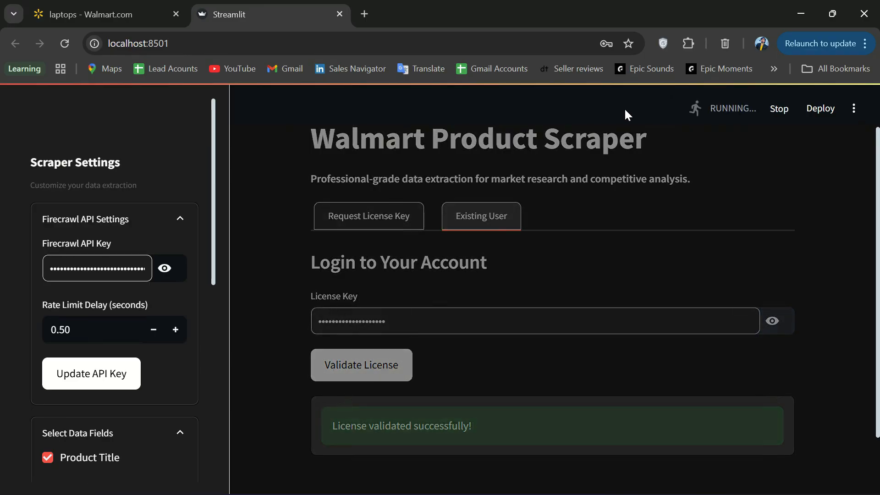
Close the save-password popup, scroll past the data-field checkboxes, and expand Account Info
left_click(620, 79)
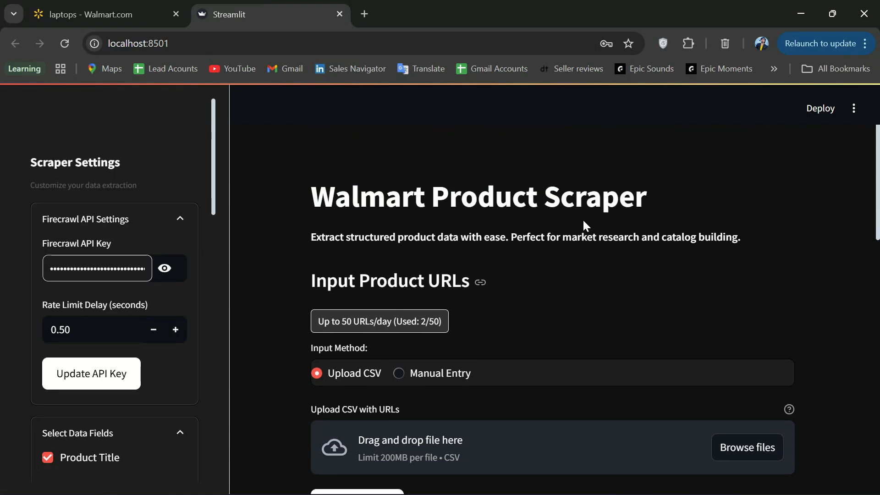
scroll(141, 188, "down", 1)
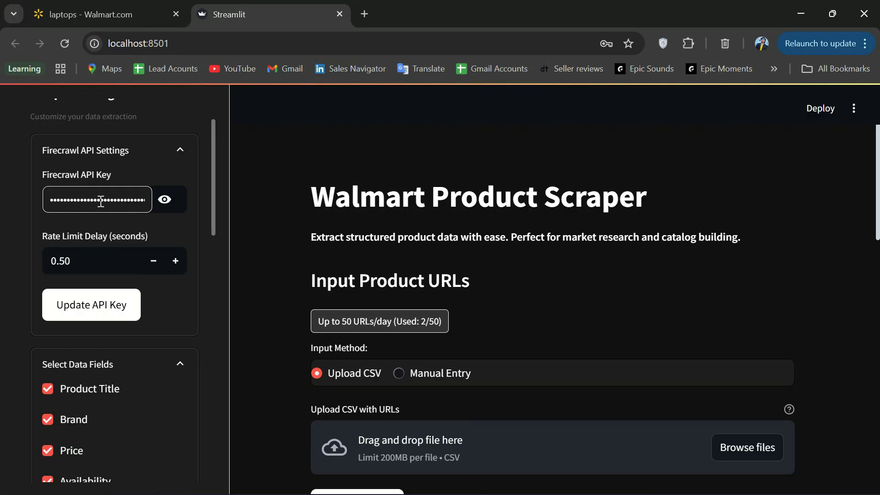
scroll(130, 204, "down", 3)
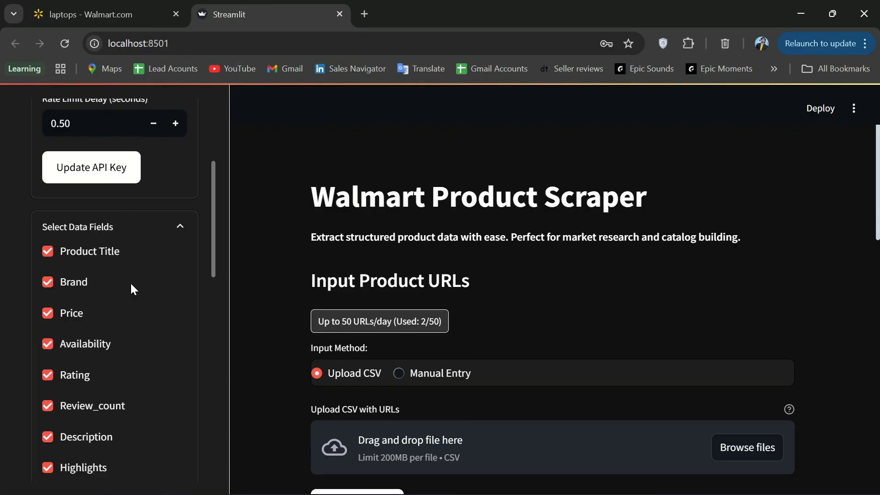
scroll(131, 289, "down", 3)
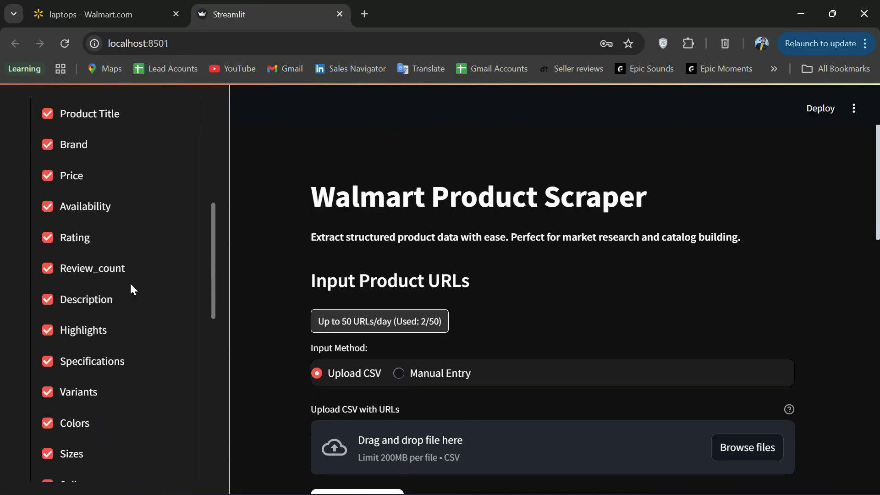
scroll(130, 282, "down", 12)
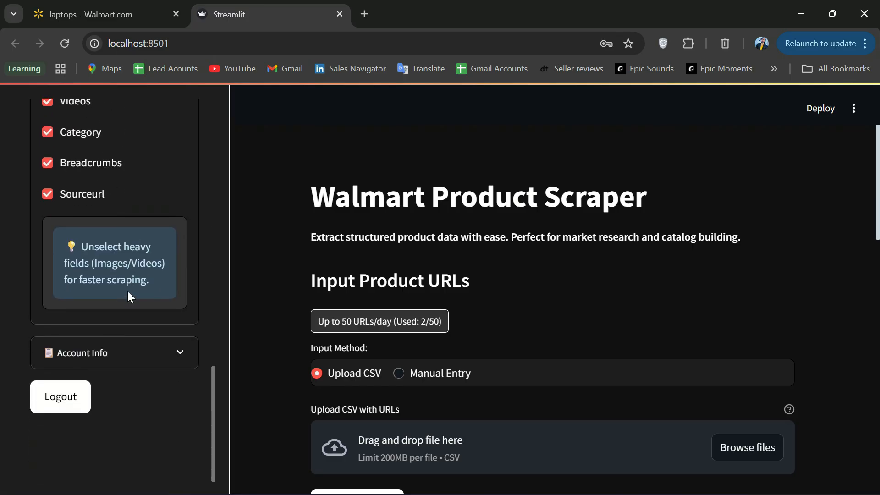
left_click(128, 351)
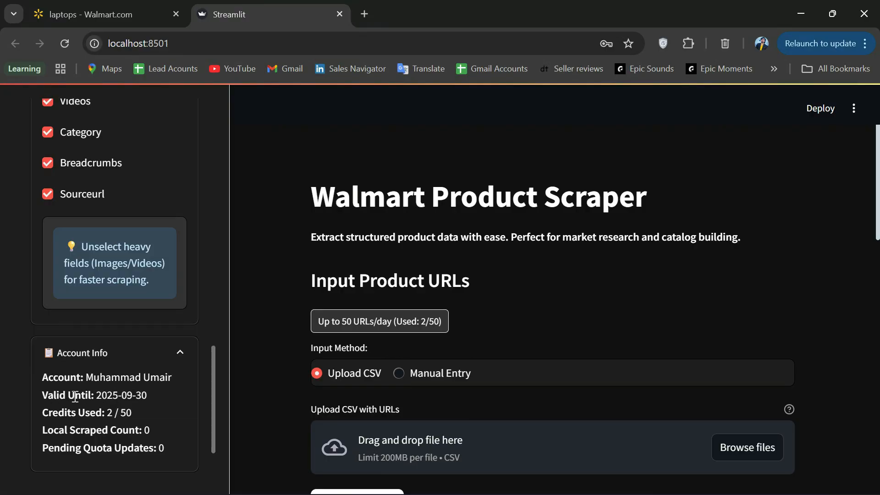
scroll(92, 401, "up", 20)
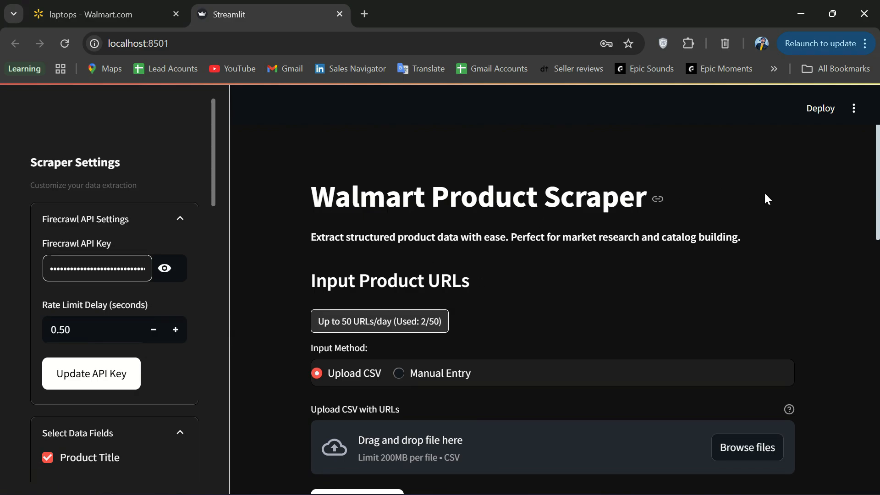
scroll(767, 198, "down", 2)
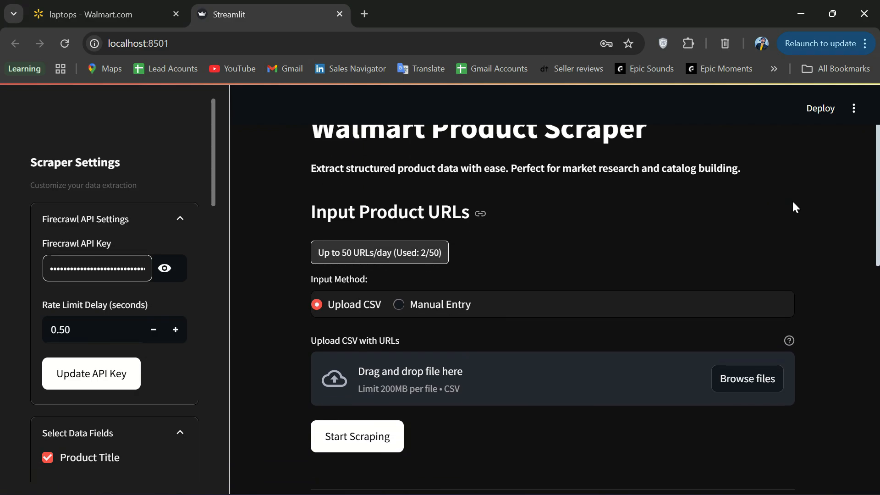
left_click_drag(314, 255, 424, 252)
left_click(418, 251)
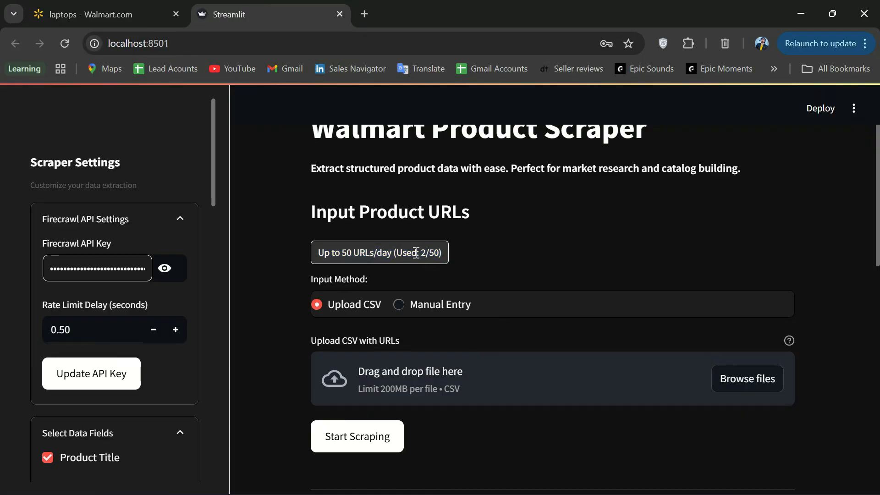
scroll(474, 254, "down", 2)
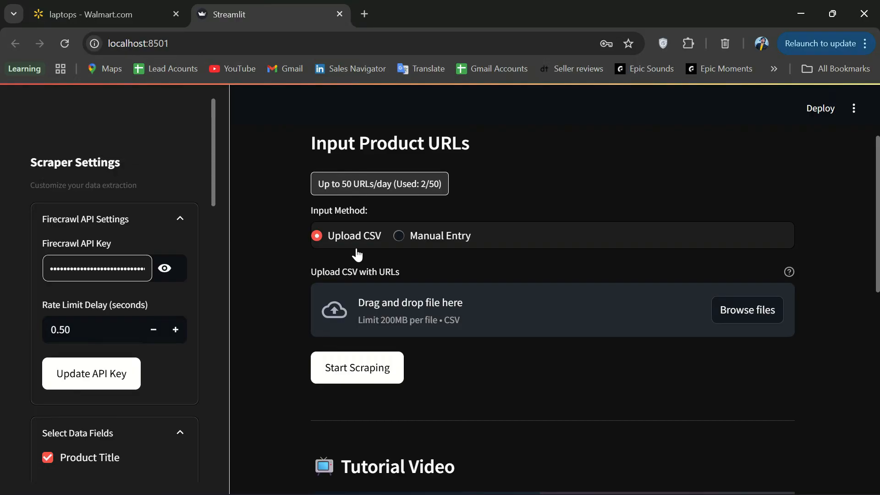
left_click(412, 244)
left_click(387, 304)
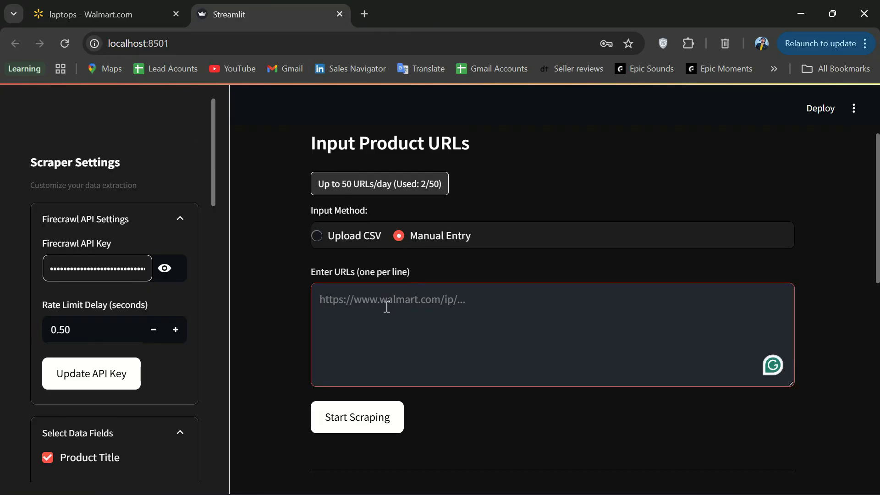
left_click(347, 236)
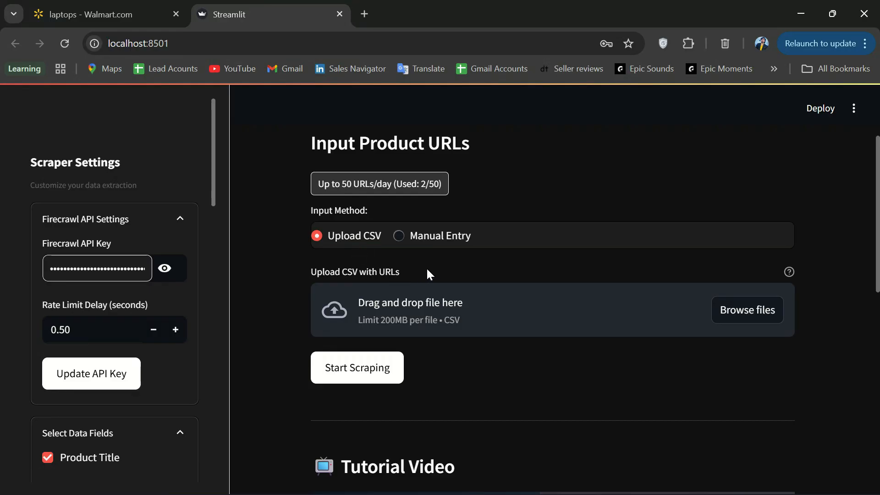
Select extracted_links - Copy.csv in Browse files and open it in Excel from its context menu
left_click(748, 310)
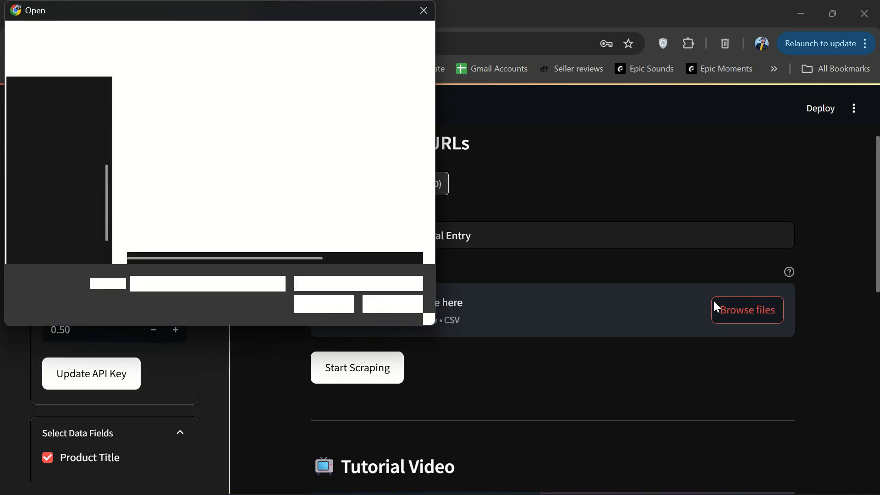
left_click(195, 151)
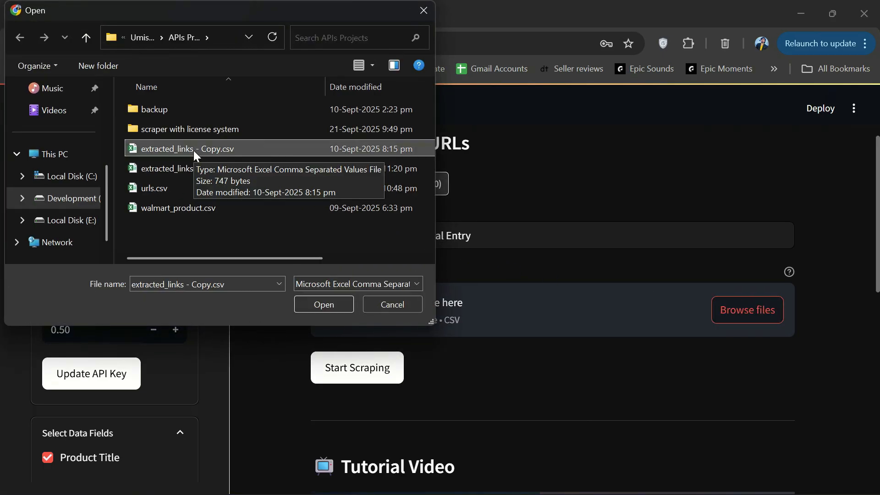
right_click(196, 154)
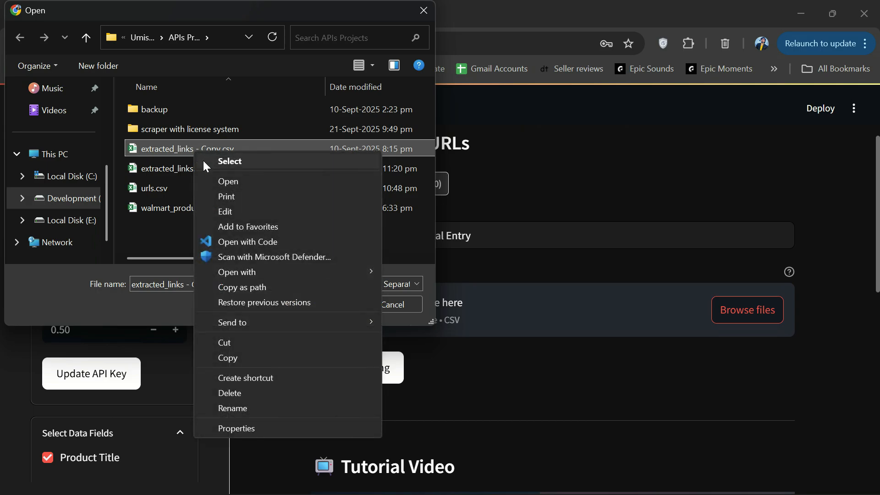
left_click(228, 192)
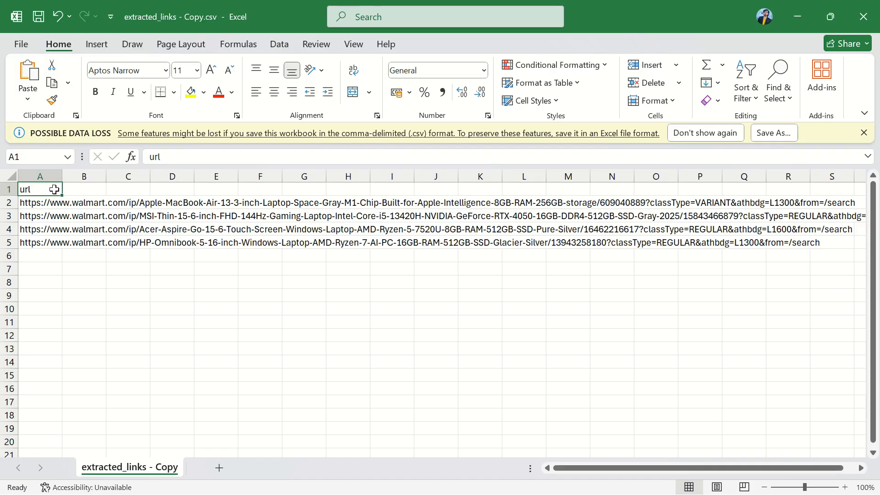
Review the 'url' header and four laptop URLs in A2:A5, then close Excel
double_click(145, 155)
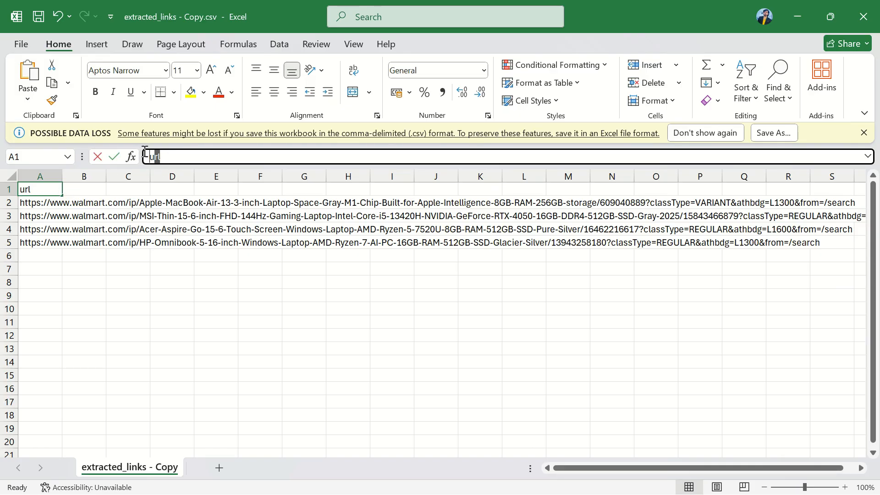
left_click_drag(35, 203, 37, 246)
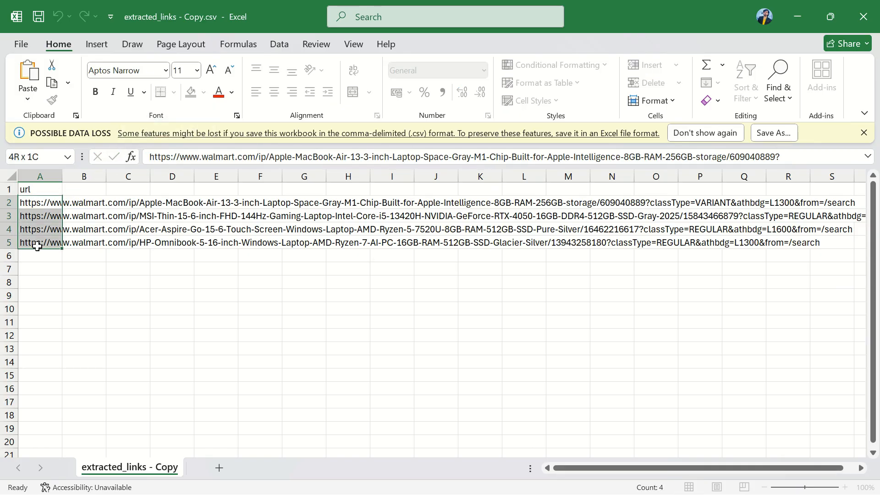
left_click(75, 228)
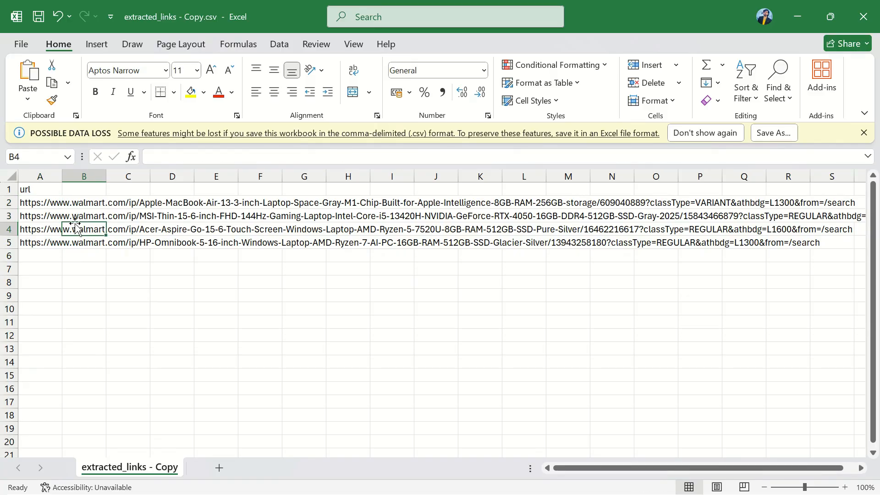
left_click(863, 17)
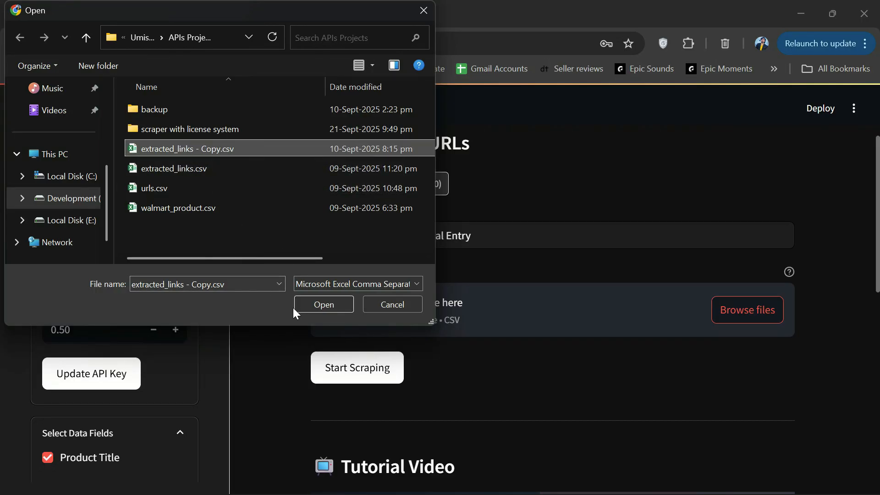
Upload extracted_links - Copy.csv, review the 4 loaded URLs, and collapse the list
left_click(321, 306)
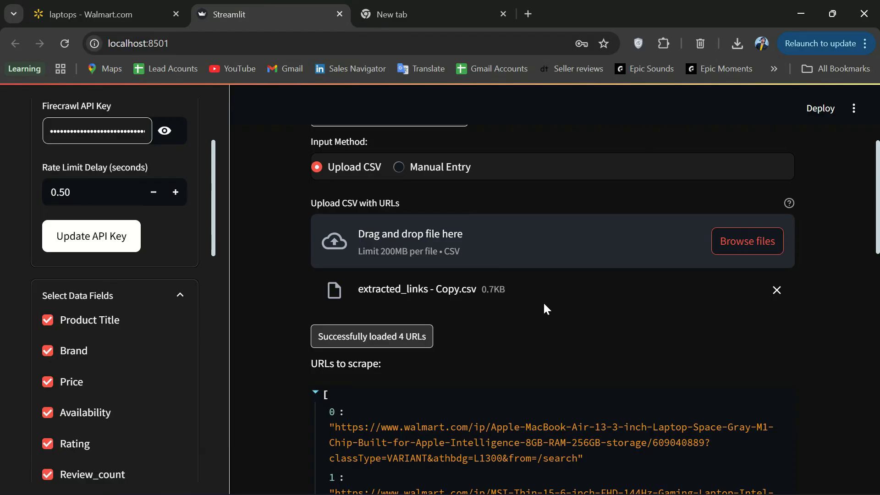
scroll(512, 282, "down", 1)
scroll(427, 329, "down", 3)
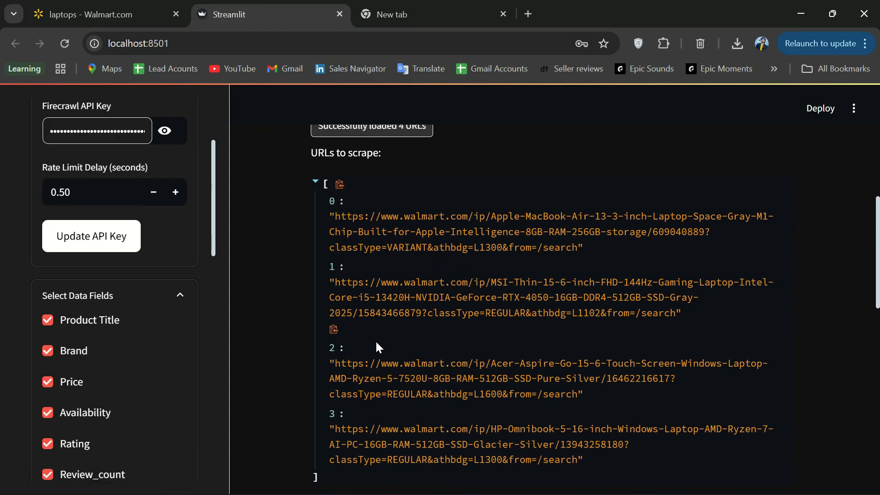
scroll(375, 340, "up", 3)
left_click(315, 324)
scroll(296, 327, "down", 1)
scroll(295, 327, "up", 1)
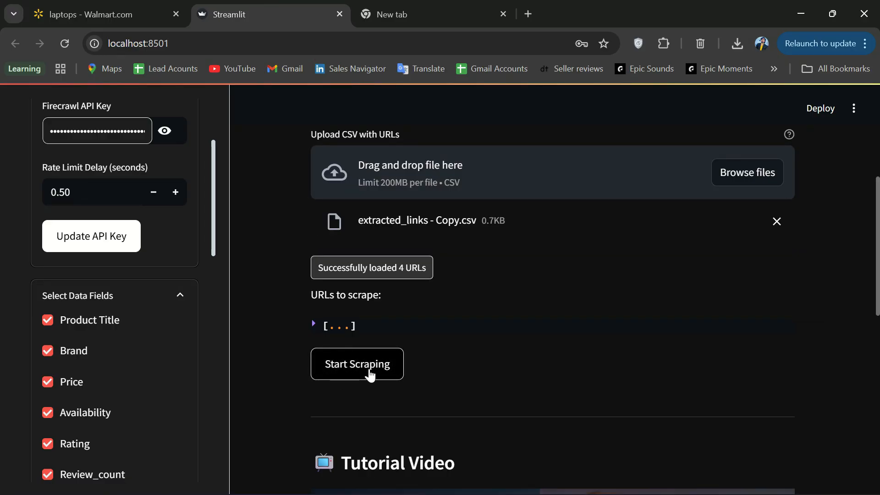
Start scraping the 4 URLs and follow progress as MacBook Air and MSI Thin results appear
left_click(370, 375)
scroll(787, 355, "down", 1)
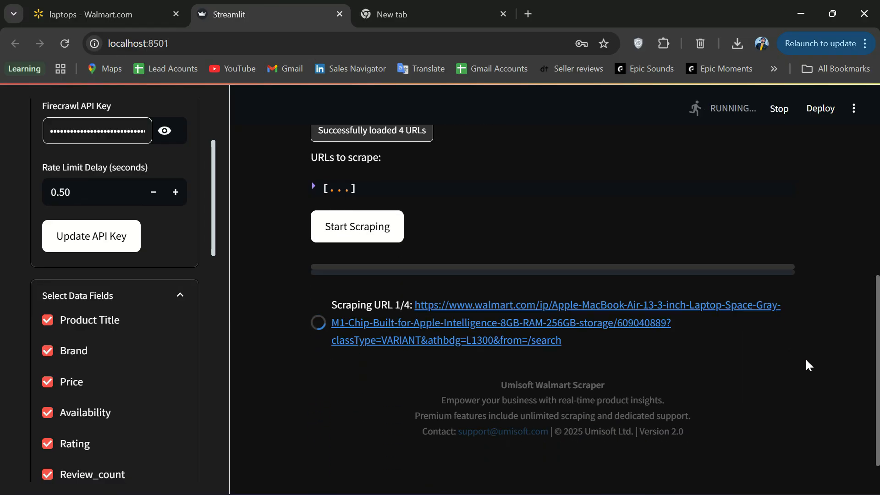
scroll(760, 334, "down", 2)
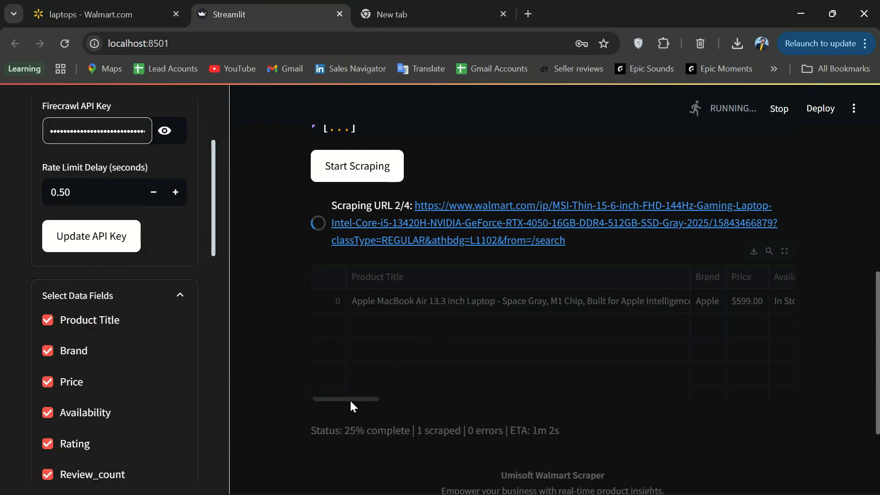
left_click_drag(349, 402, 498, 405)
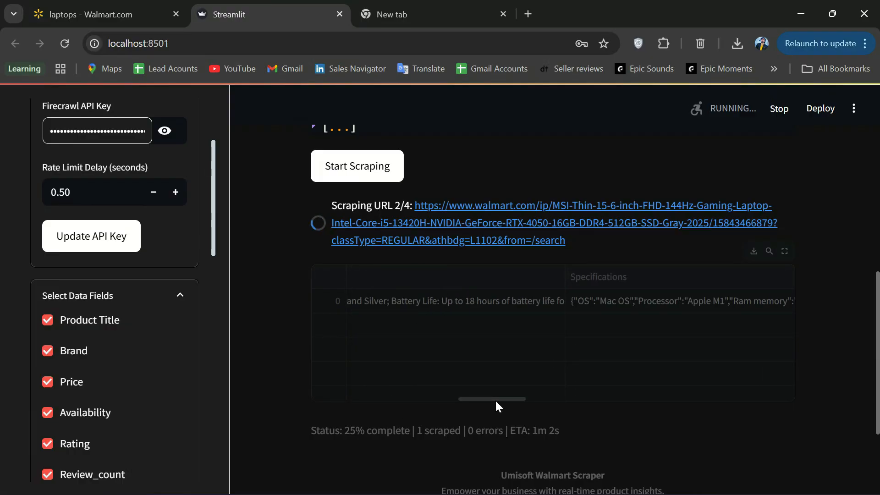
left_click_drag(495, 401, 293, 376)
scroll(299, 374, "down", 2)
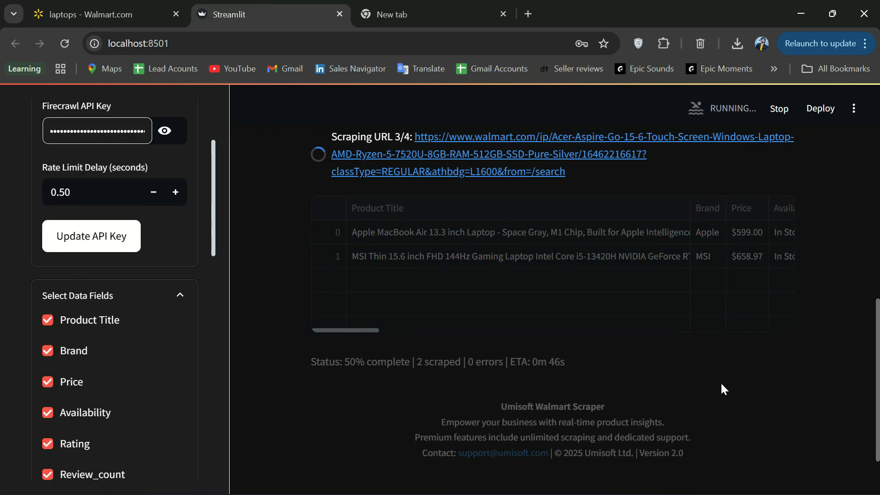
scroll(791, 389, "up", 2)
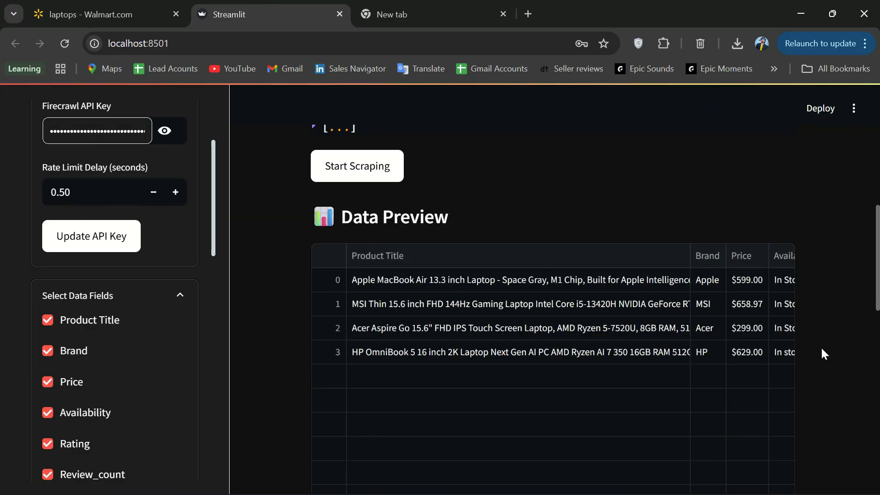
Scroll through the Data Preview table's scraped laptop columns
scroll(820, 354, "down", 1)
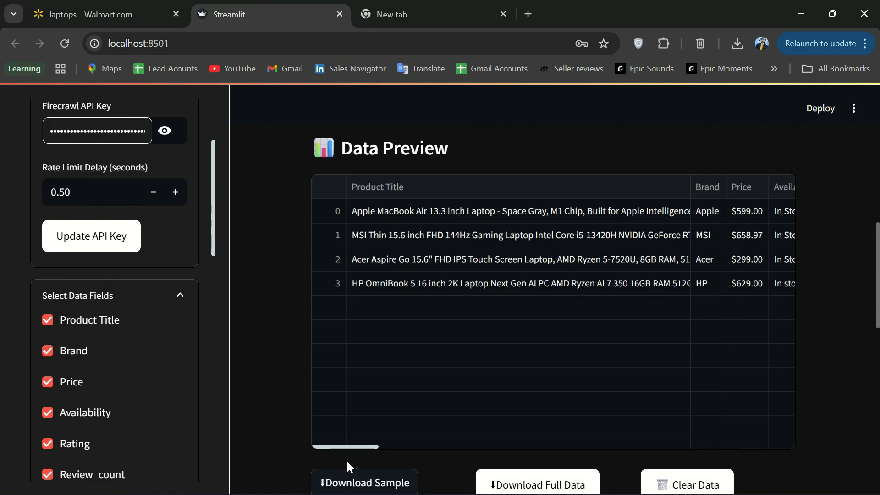
scroll(360, 447, "right", 4)
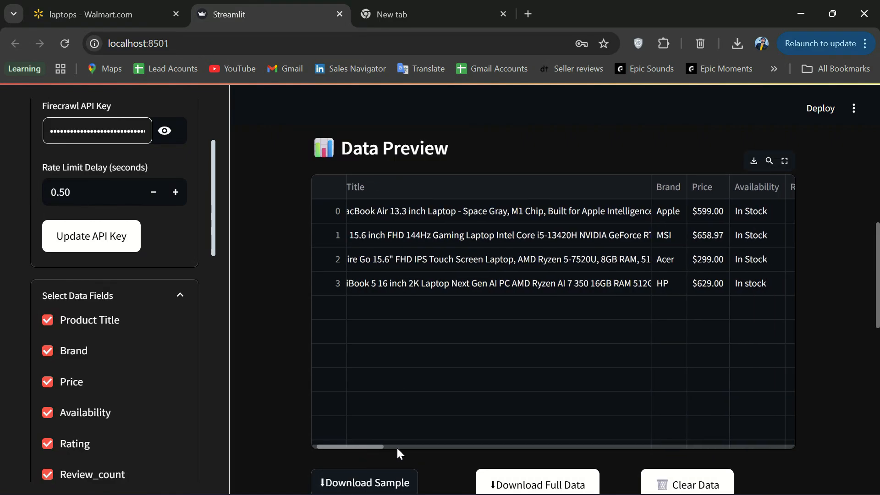
left_click_drag(479, 443, 350, 444)
scroll(350, 443, "down", 3)
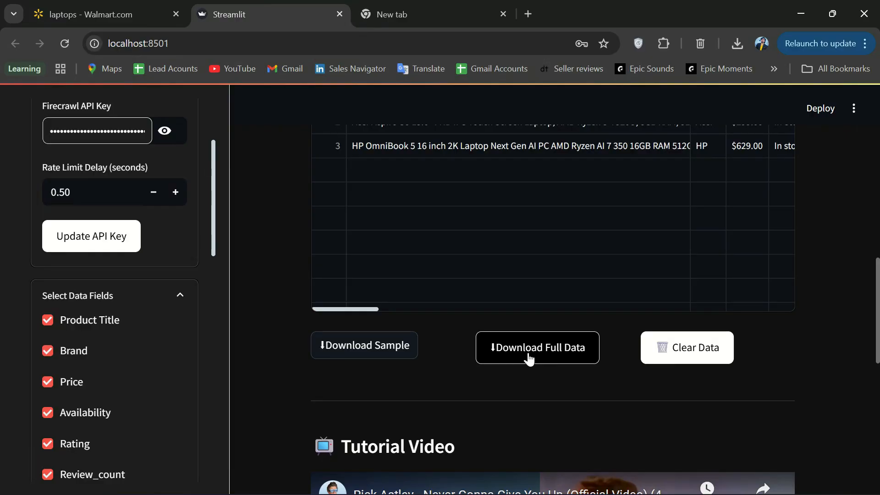
Download the full data as walmart_products (15).csv and open it in Excel
left_click(535, 356)
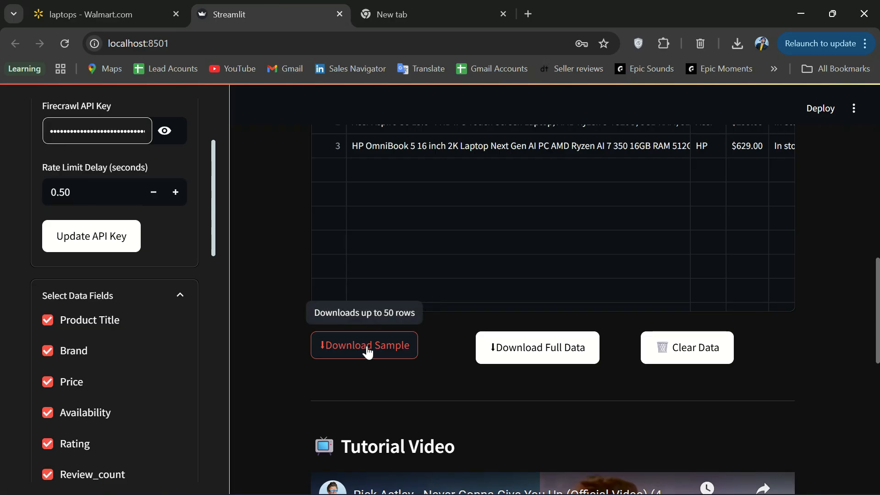
left_click(535, 352)
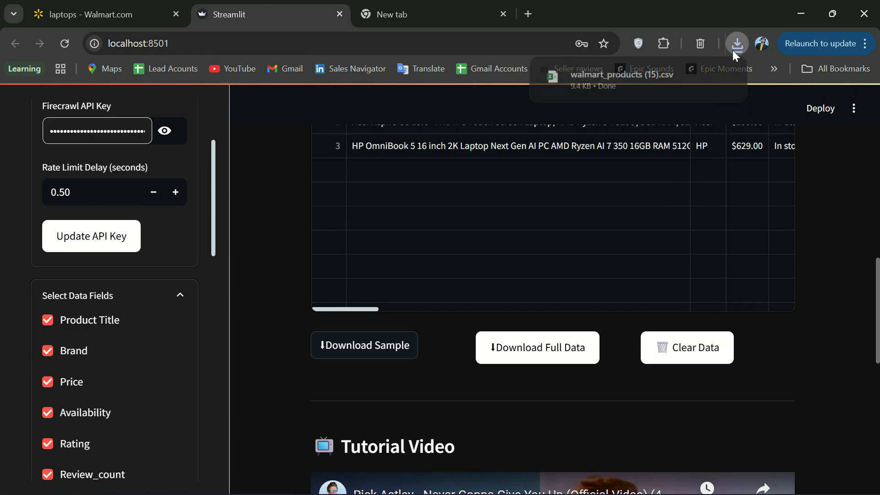
left_click(656, 84)
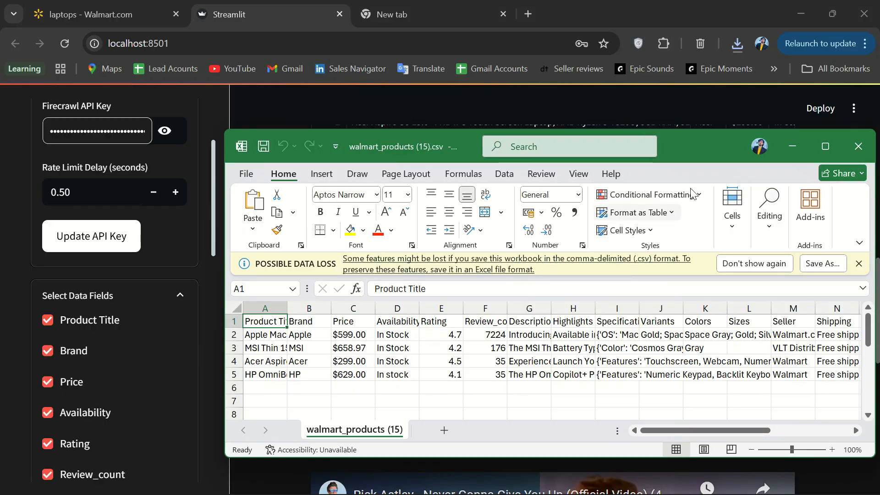
Maximize Excel, inspect the laptops' brand, price, availability and HP OmniBook description, then minimize it
left_click(831, 147)
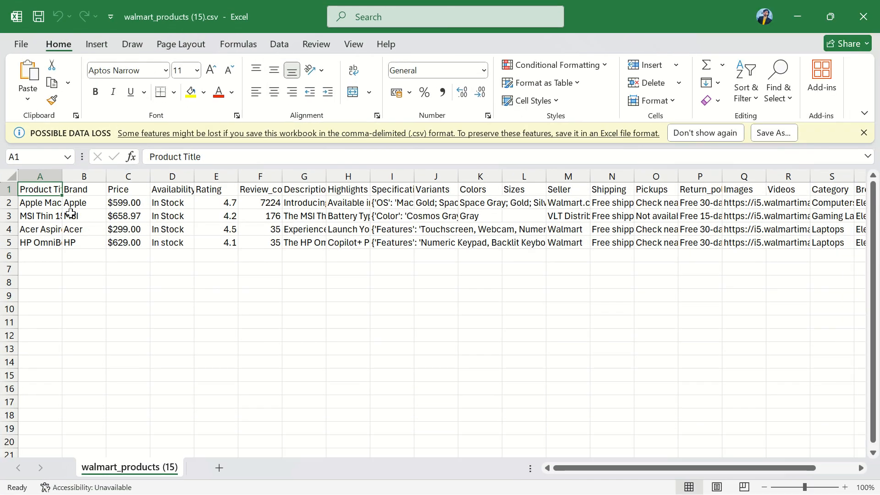
left_click_drag(75, 215, 218, 243)
left_click(306, 242)
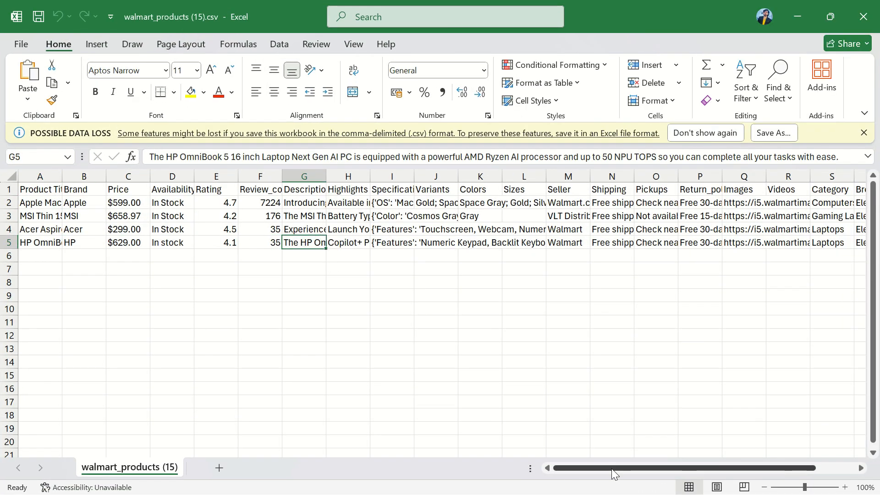
left_click_drag(612, 469, 703, 466)
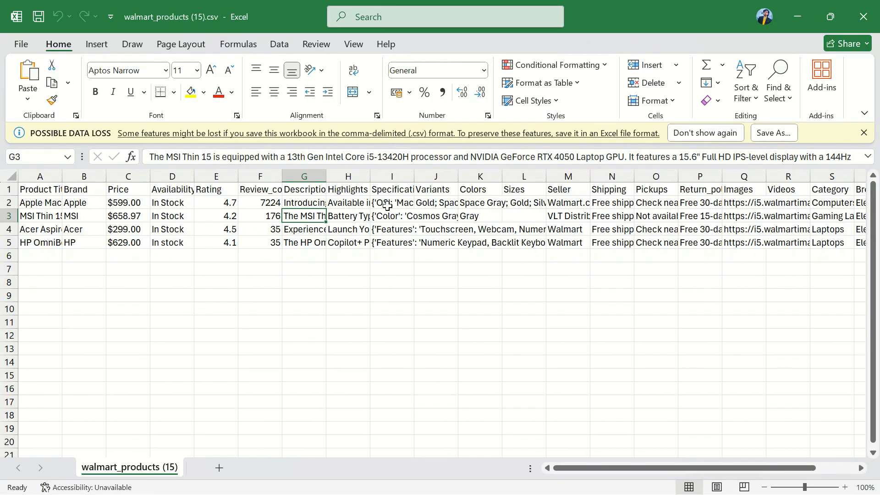
left_click(797, 16)
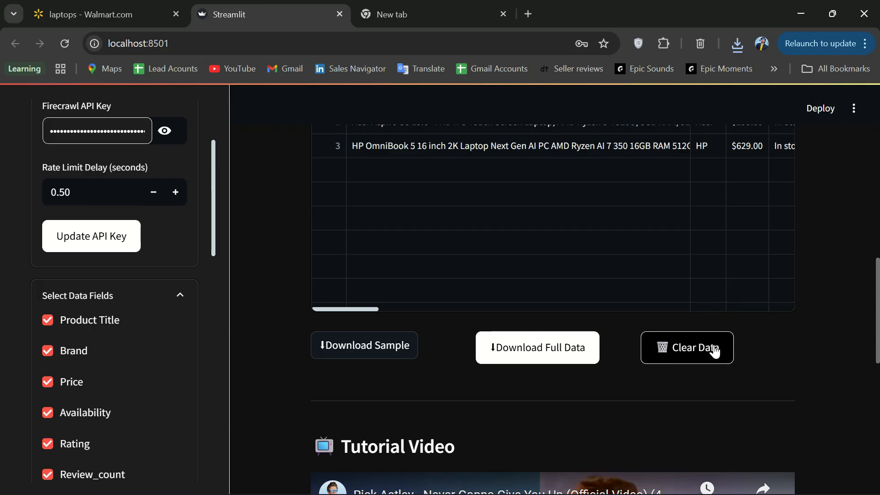
Clear the scraped data and check the daily usage counter showing 7/2500 URLs used
left_click(686, 354)
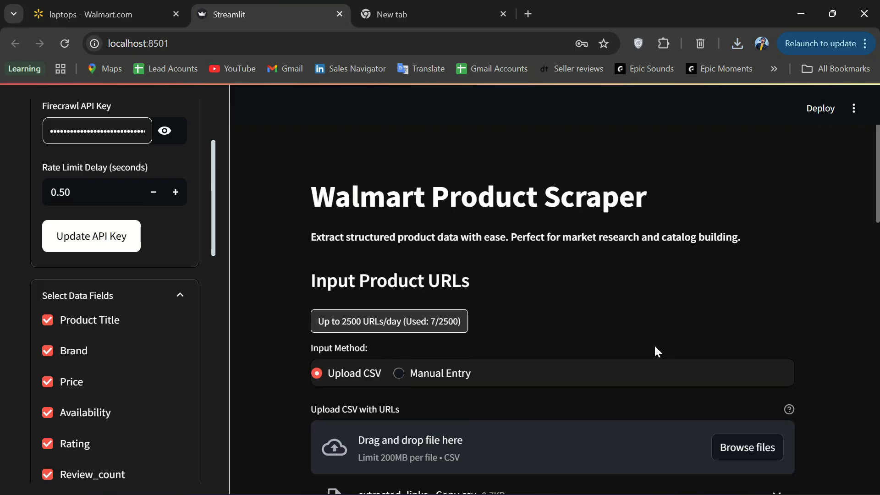
left_click_drag(404, 321, 436, 320)
left_click(440, 321)
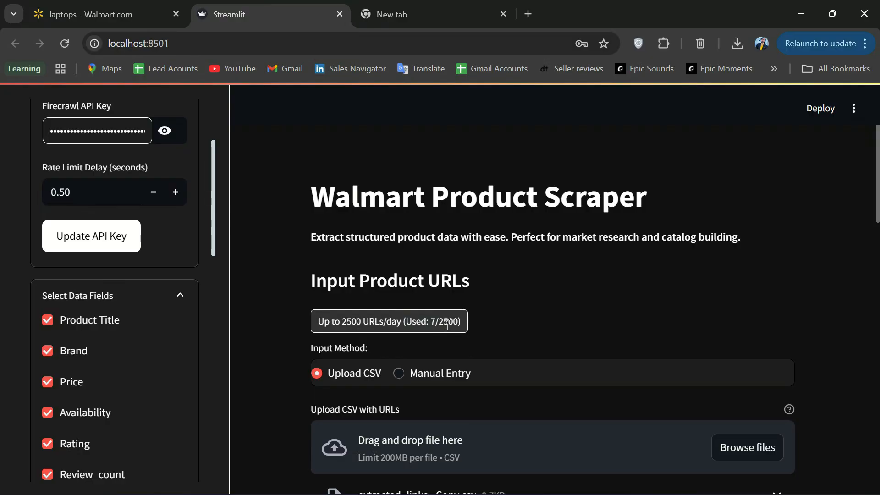